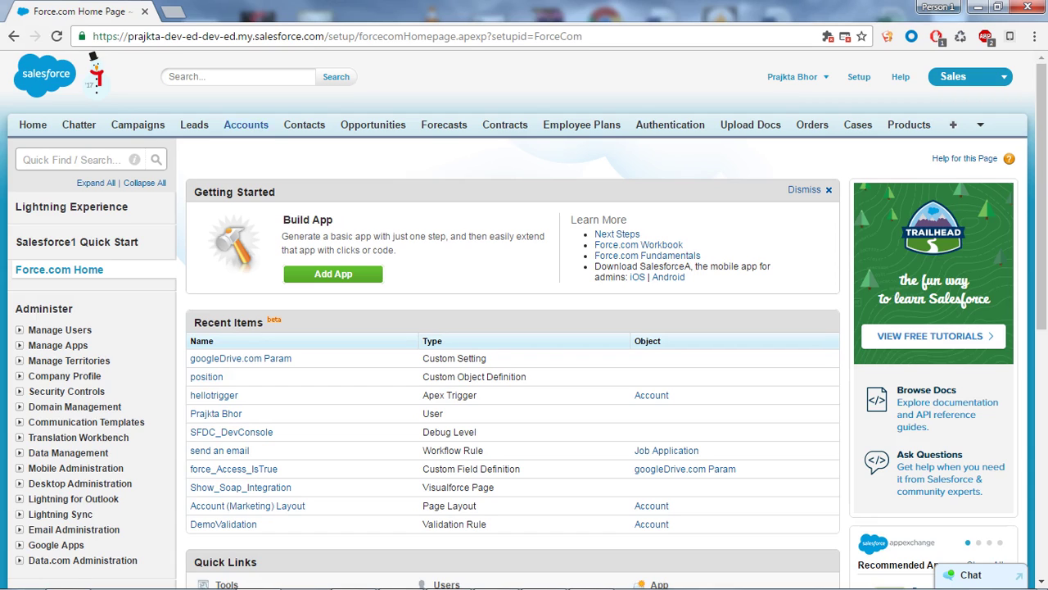
pyautogui.click(72, 160)
pyautogui.write('setting')
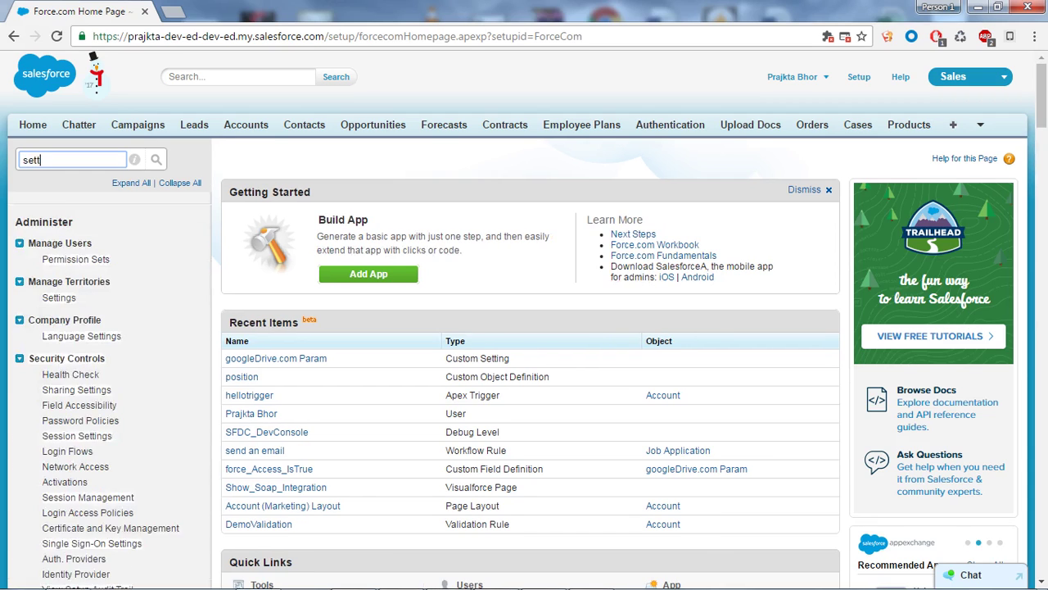
pyautogui.press('BackSpace')
pyautogui.press('BackSpace')
pyautogui.press('BackSpace')
pyautogui.press('BackSpace')
pyautogui.press('BackSpace')
pyautogui.press('BackSpace')
pyautogui.press('BackSpace')
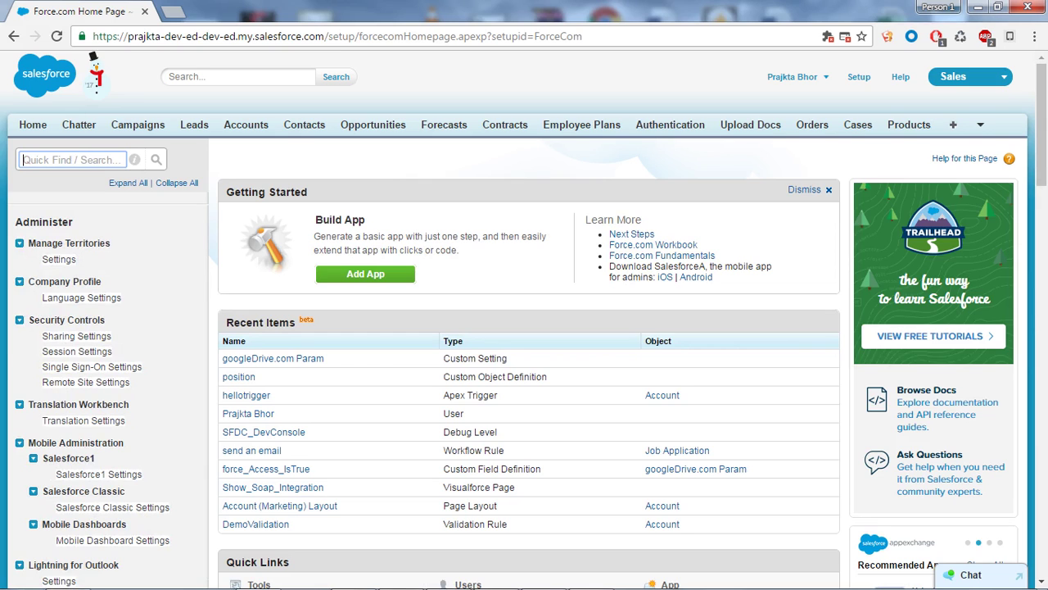
# Find "custom setting" in the setup search and open the Custom Settings page in a new browser tab.
pyautogui.write('custom setting')
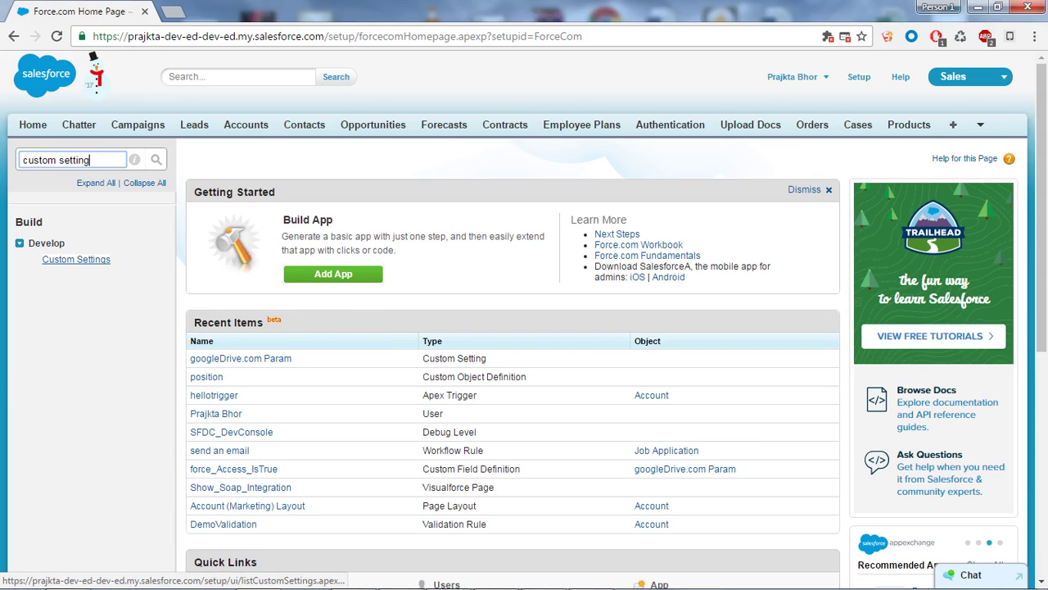
pyautogui.keyDown('ctrl'); pyautogui.click(76, 259); pyautogui.keyUp('ctrl')
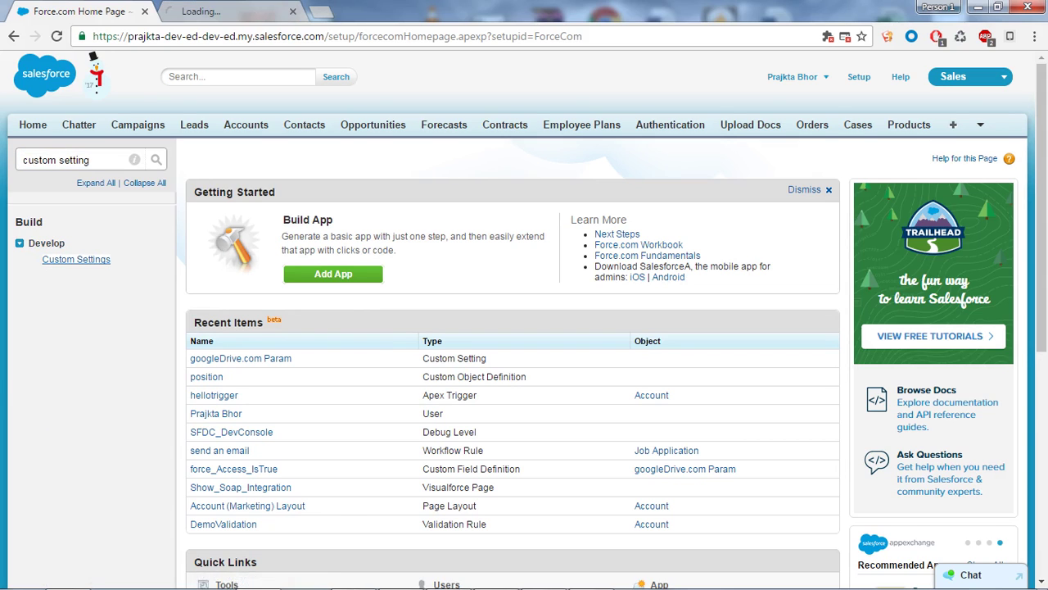
pyautogui.hotkey('ctrl', 'Tab')
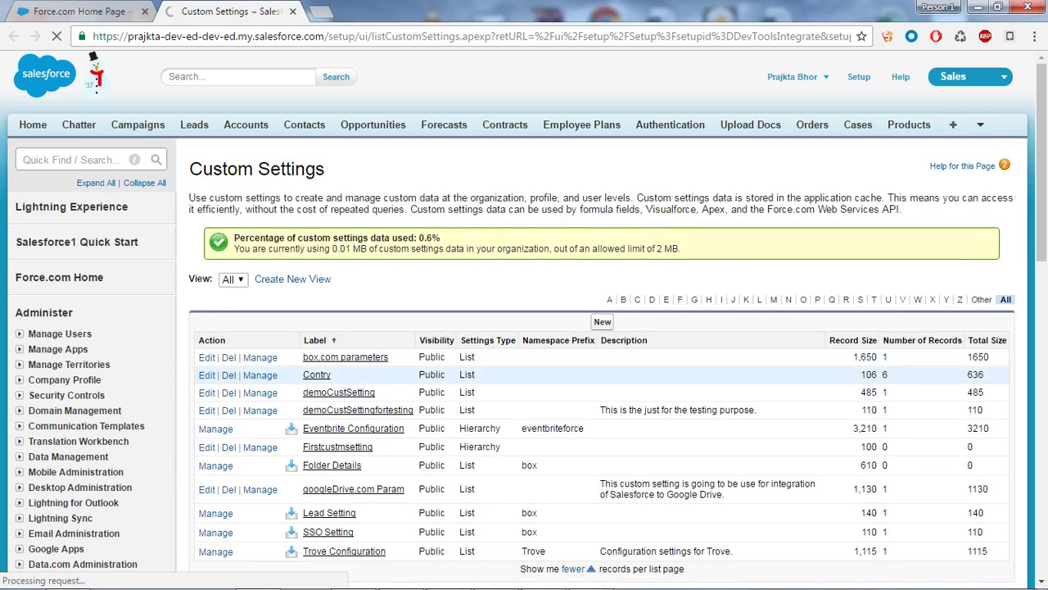
# Start a new custom setting definition and enter googleDrive as its label.
pyautogui.click(602, 322)
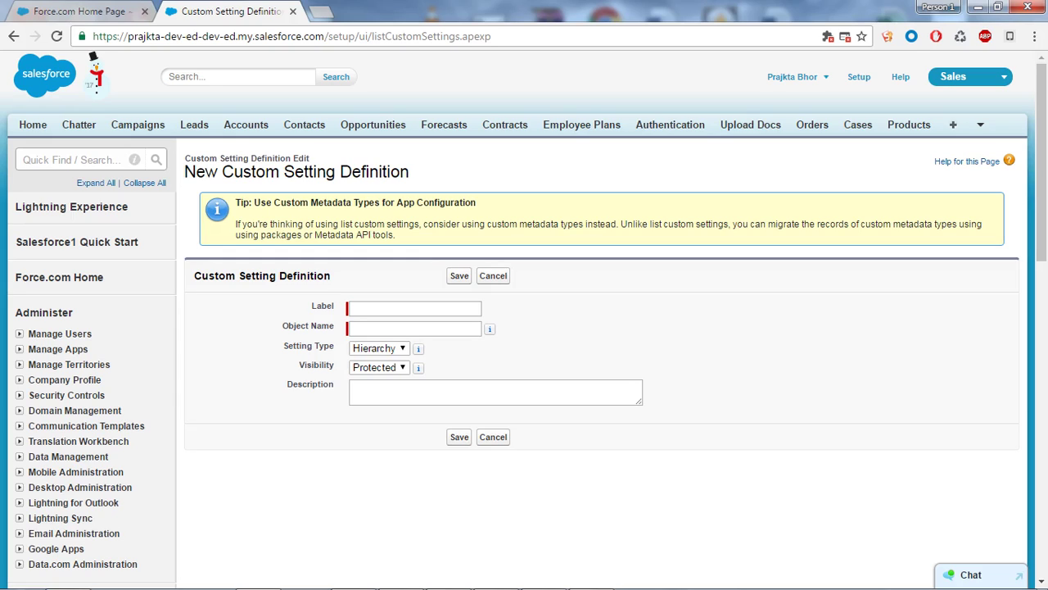
pyautogui.click(413, 308)
pyautogui.write('Go')
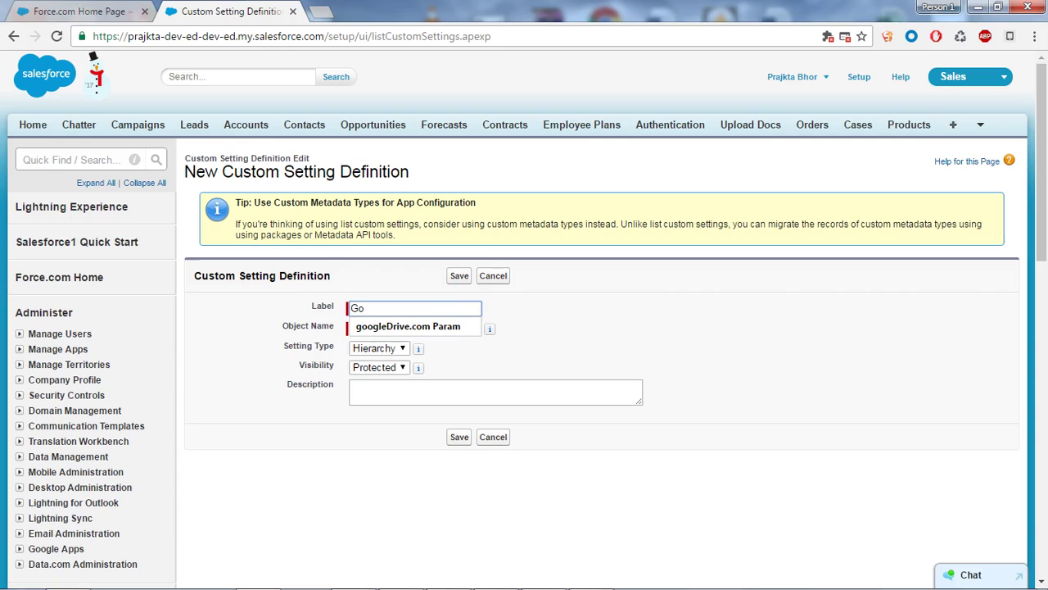
pyautogui.press('Down')
pyautogui.press('BackSpace')
pyautogui.press('BackSpace')
pyautogui.write('go O')
pyautogui.press('BackSpace')
pyautogui.write('ogleDrive')
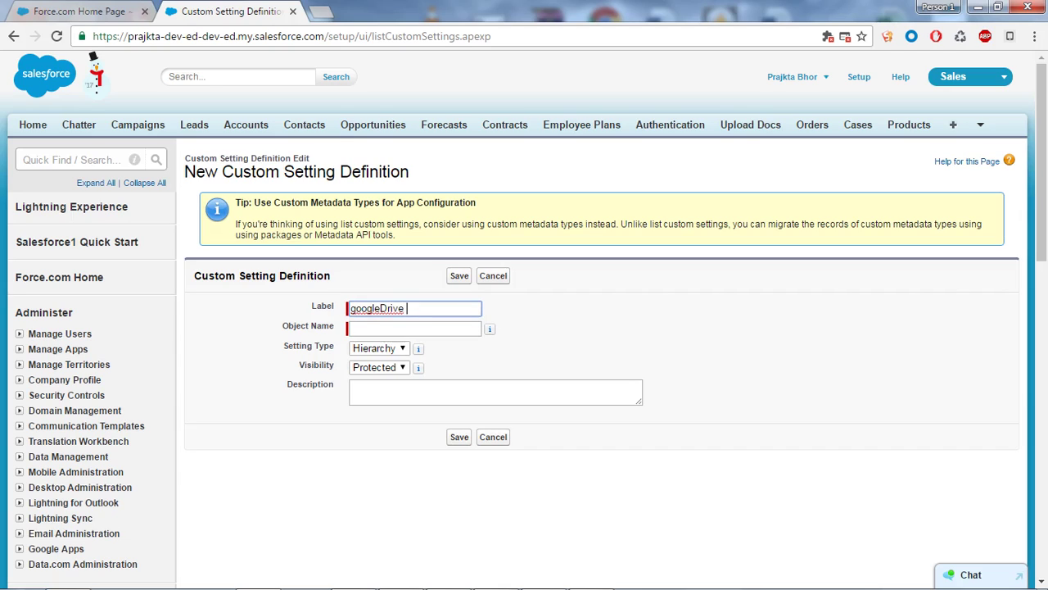
# Copy the label googleDrive into the definition's object name.
pyautogui.press('Tab')
pyautogui.hotkey('shift', 'Tab')
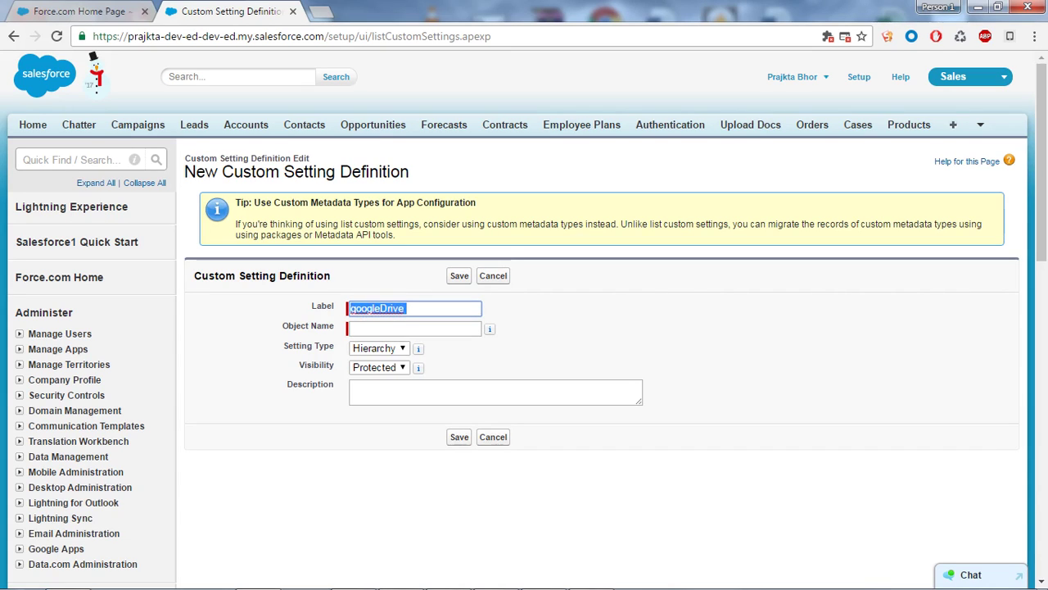
pyautogui.hotkey('ctrl', 'c')
pyautogui.press('Tab')
pyautogui.hotkey('ctrl', 'v')
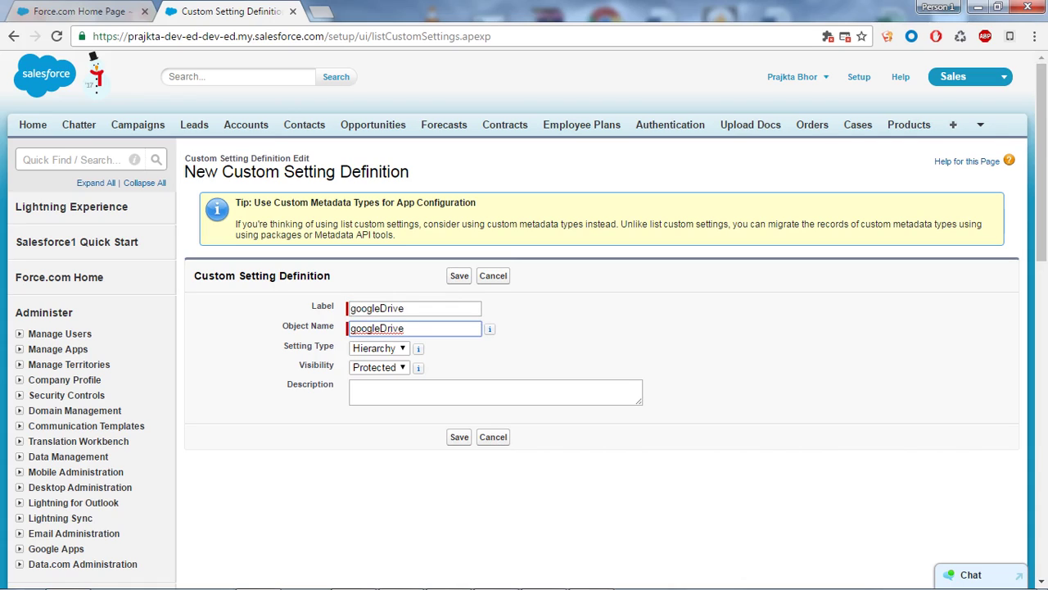
# Set the setting type of the new custom setting definition to List.
pyautogui.press('Tab')
pyautogui.hotkey('alt', 'Down')
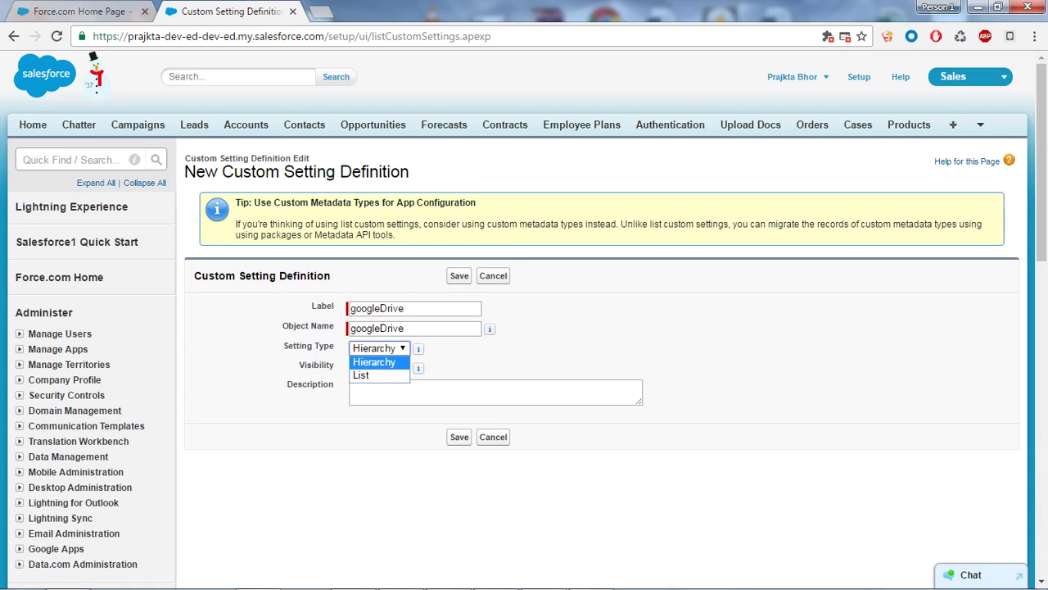
pyautogui.press('Down')
pyautogui.press('Return')
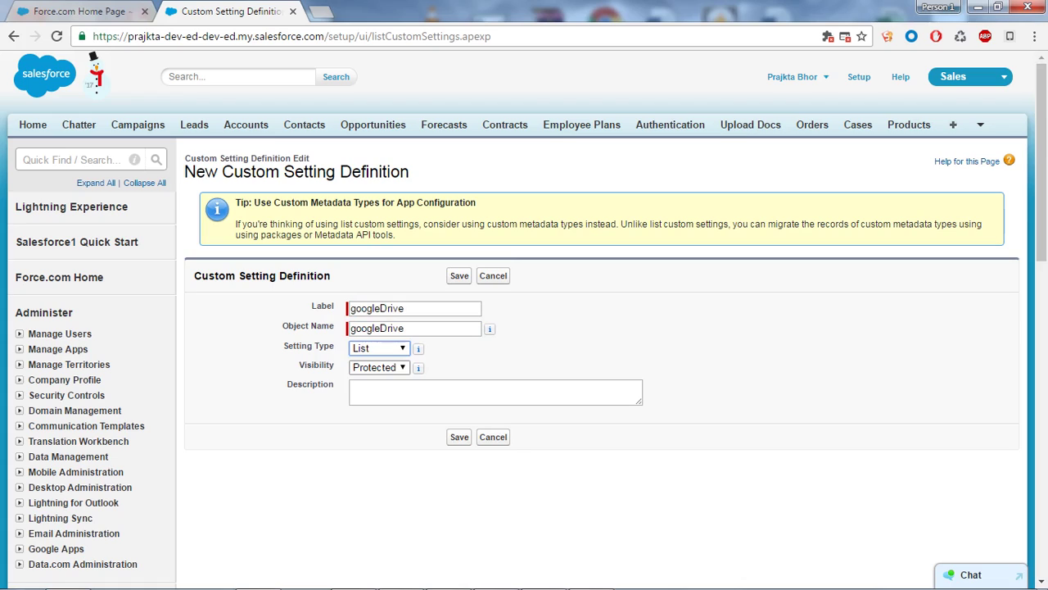
# Set the custom setting's visibility to Public and save the definition with an empty description.
pyautogui.press('Tab')
pyautogui.hotkey('alt', 'Down')
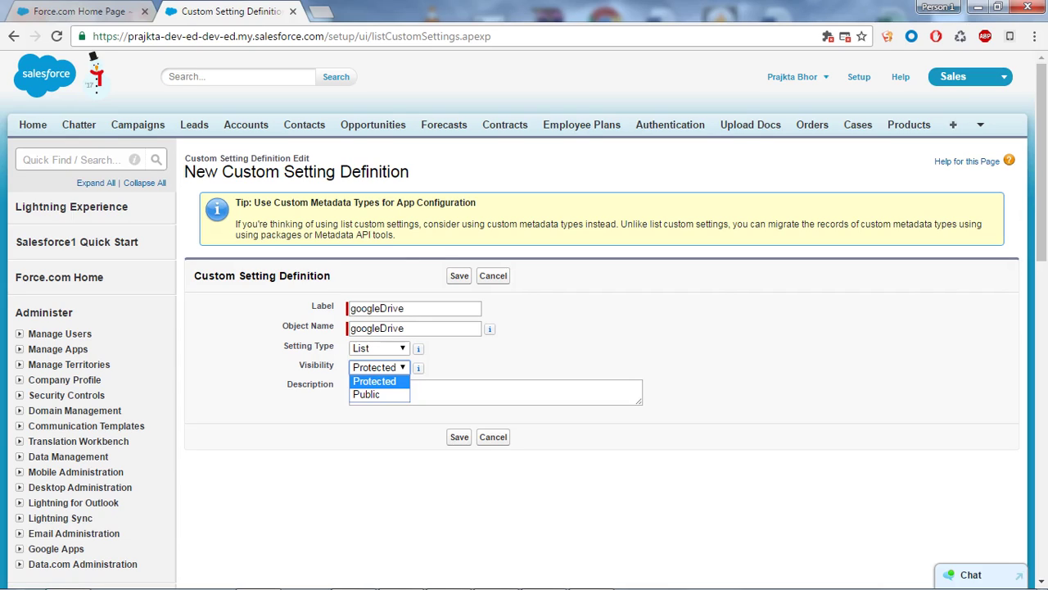
pyautogui.press('Down')
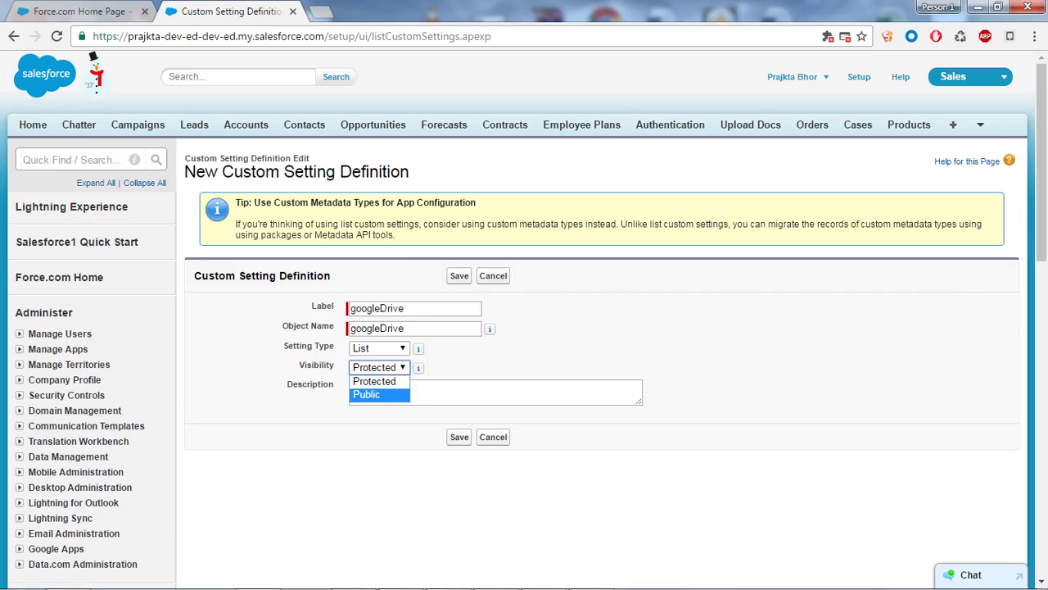
pyautogui.press('Return')
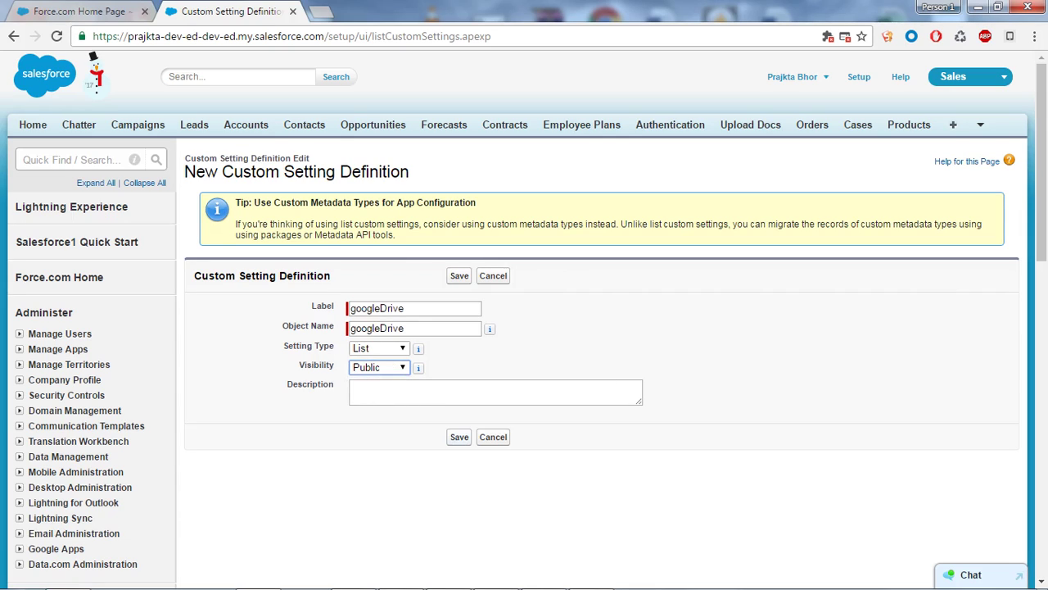
pyautogui.press('Tab')
pyautogui.press('Tab')
pyautogui.press('Return')
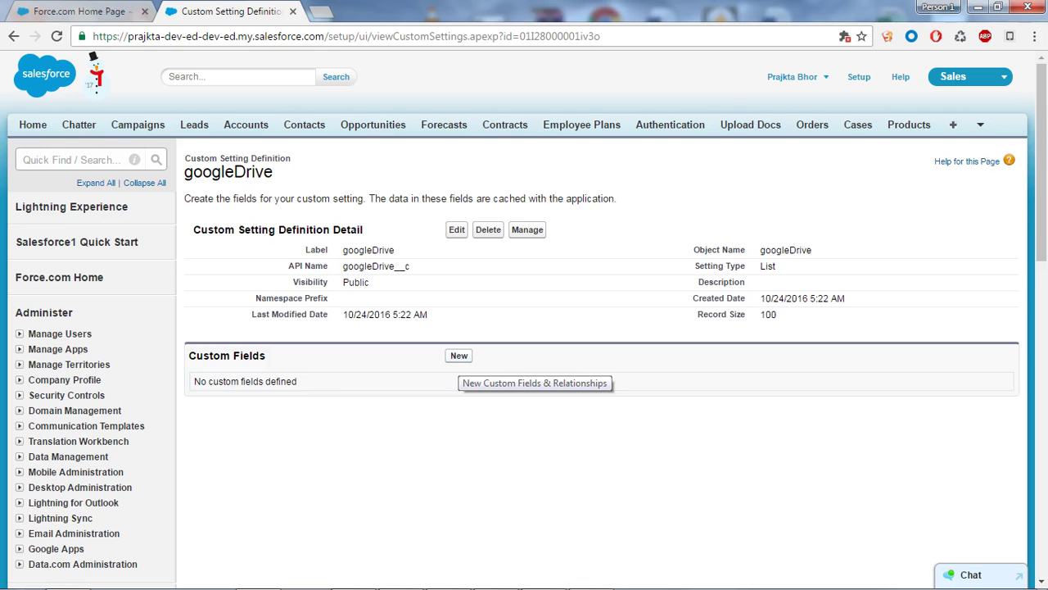
# Start creating a new custom field for the googleDrive custom setting.
pyautogui.click(458, 356)
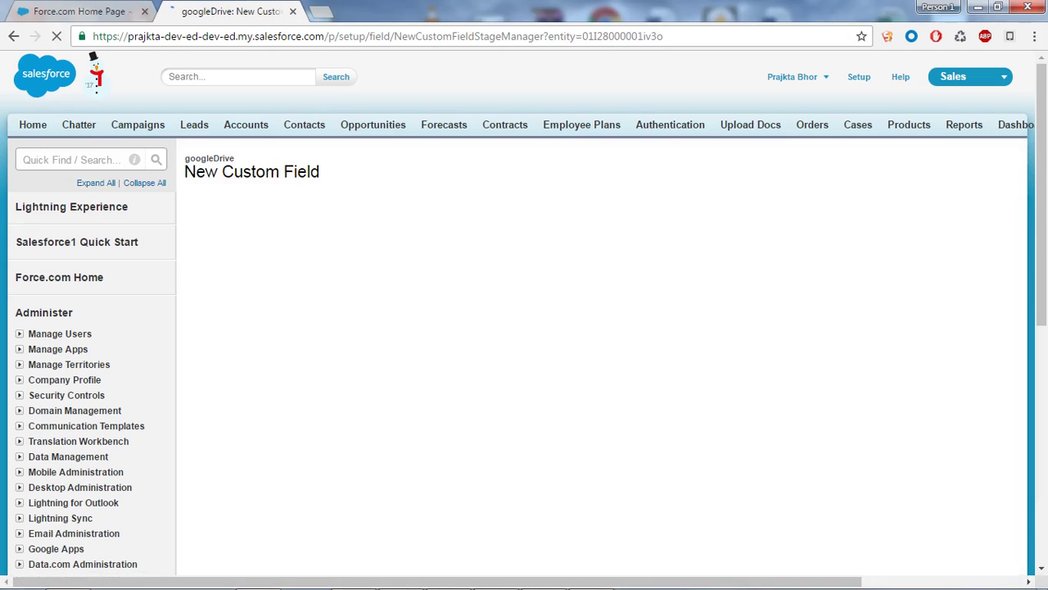
pyautogui.scroll(-2, 524, 319)
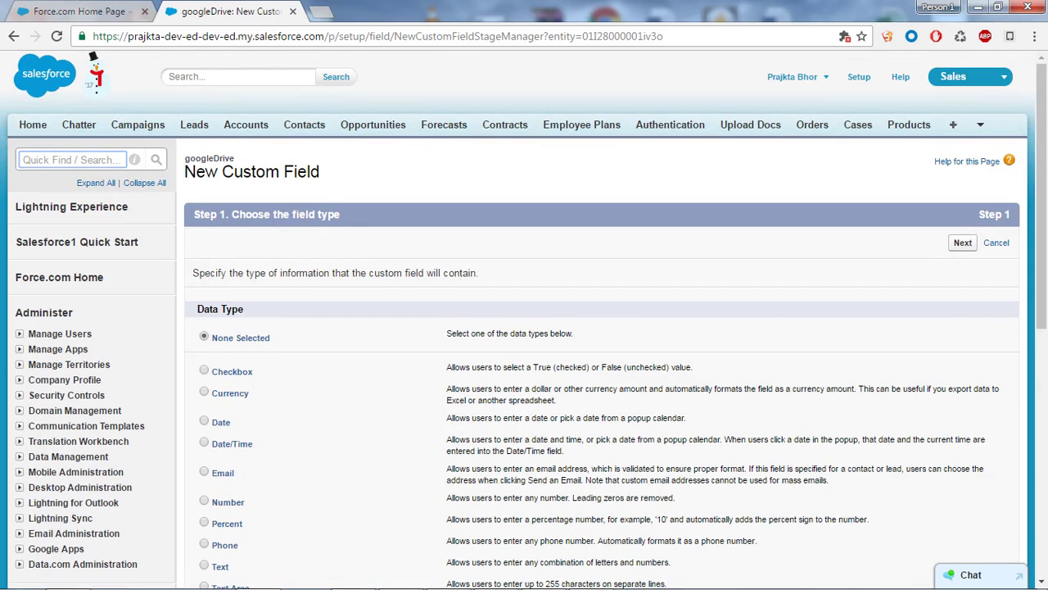
# Search the setup for "object", show the custom objects in a new browser tab and open the Project object.
pyautogui.write('object')
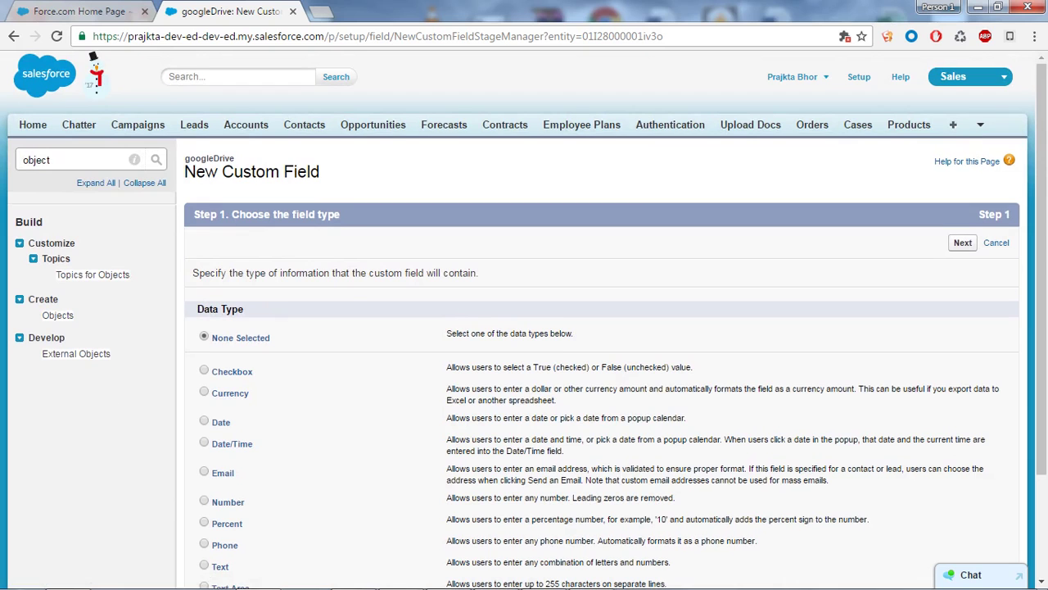
pyautogui.click(57, 315)
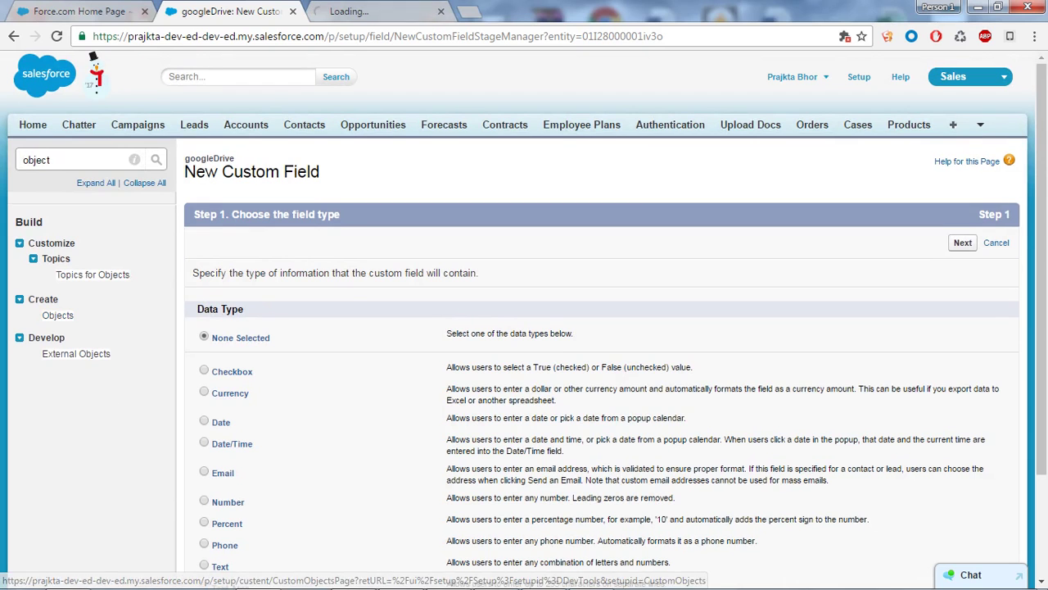
pyautogui.scroll(-4, 303, 457)
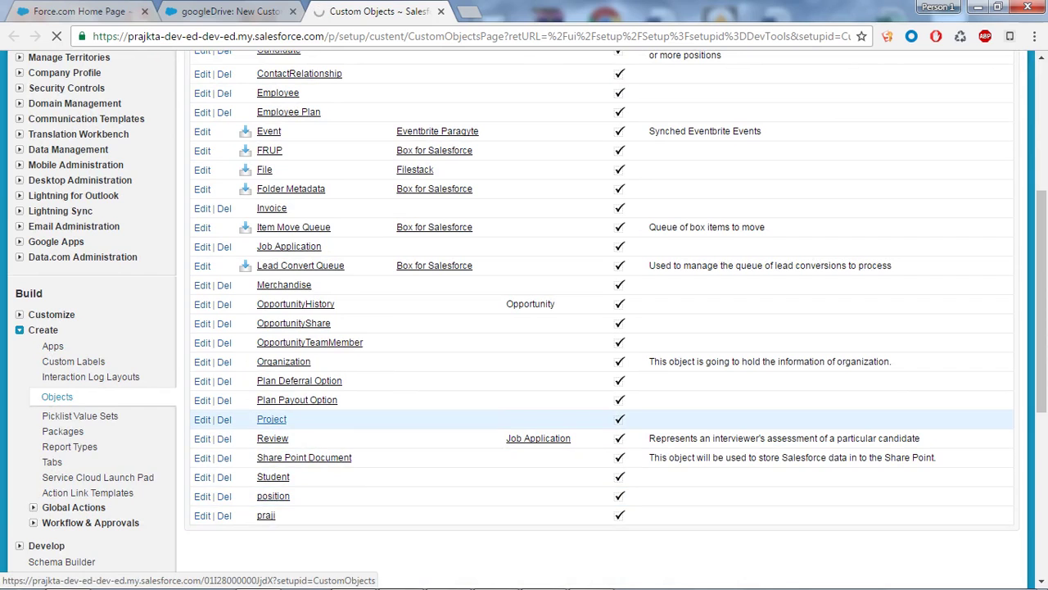
pyautogui.click(271, 419)
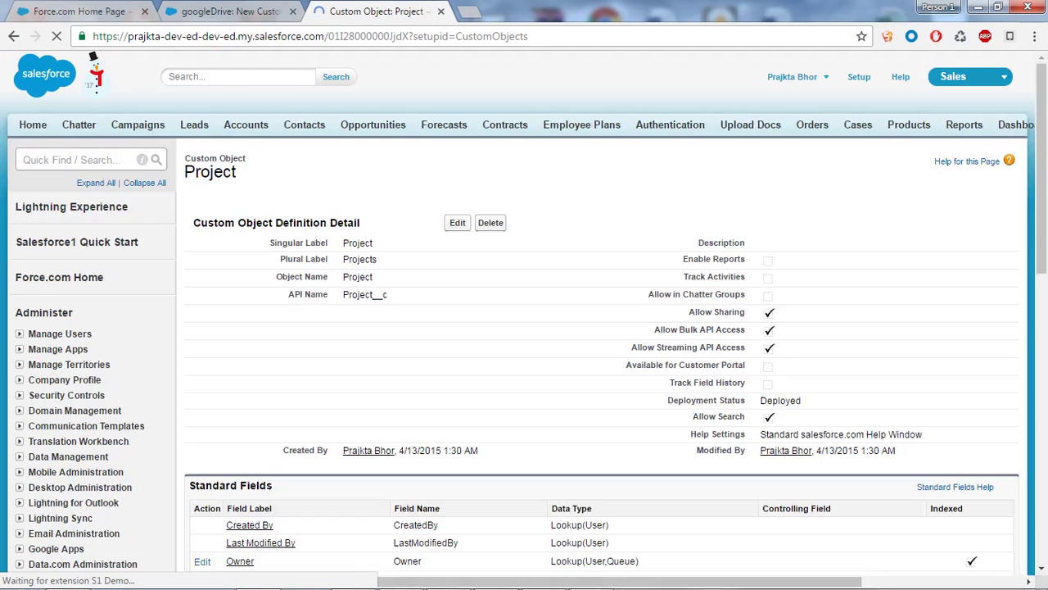
# Start a new custom field on the Project object and review the data types offered for custom objects.
pyautogui.scroll(-4, 524, 328)
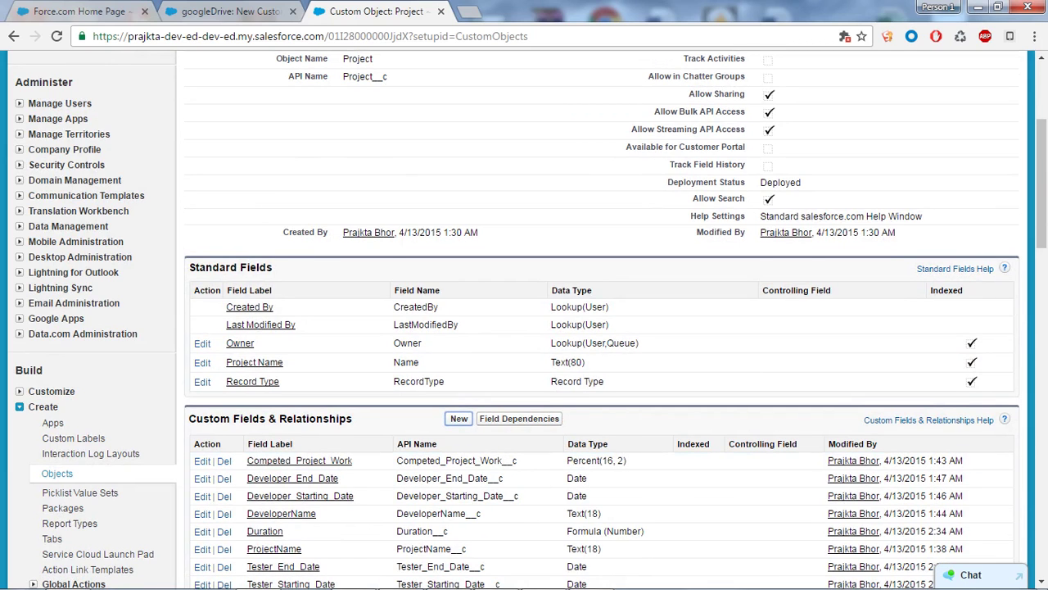
pyautogui.click(458, 418)
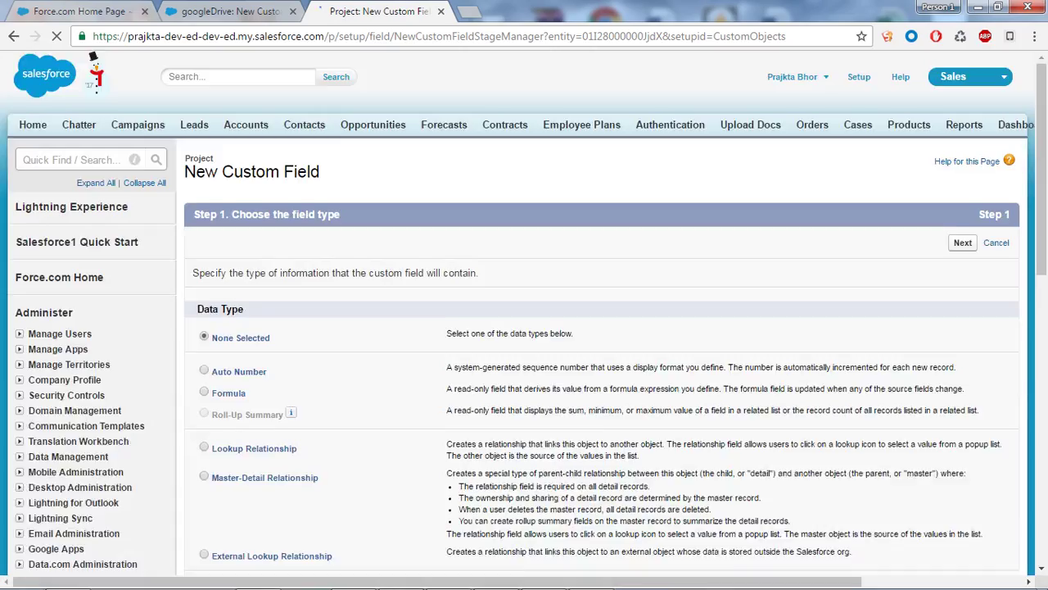
pyautogui.scroll(-6, 524, 327)
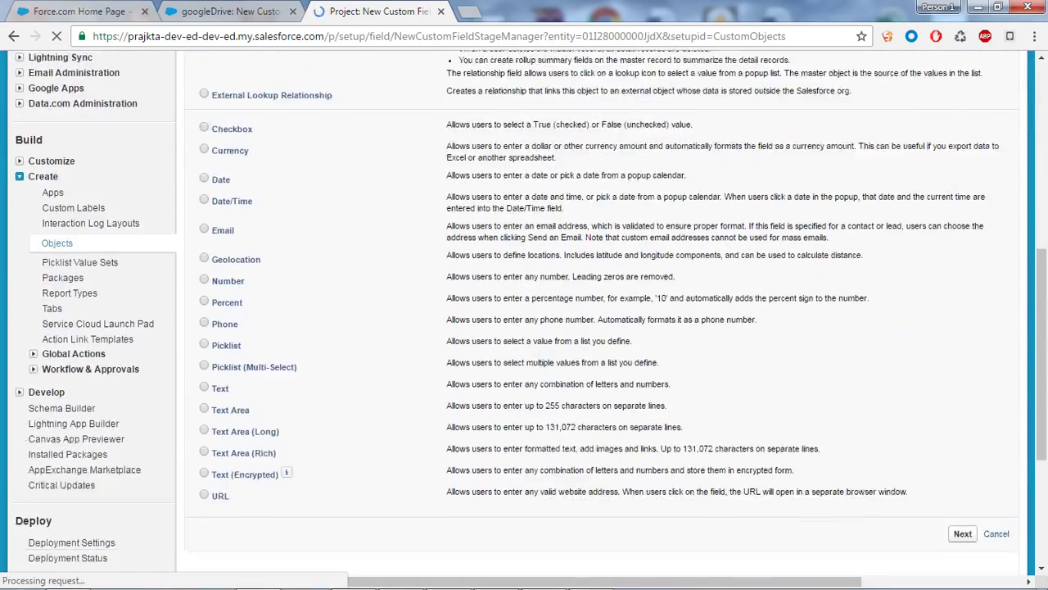
pyautogui.scroll(5, 524, 327)
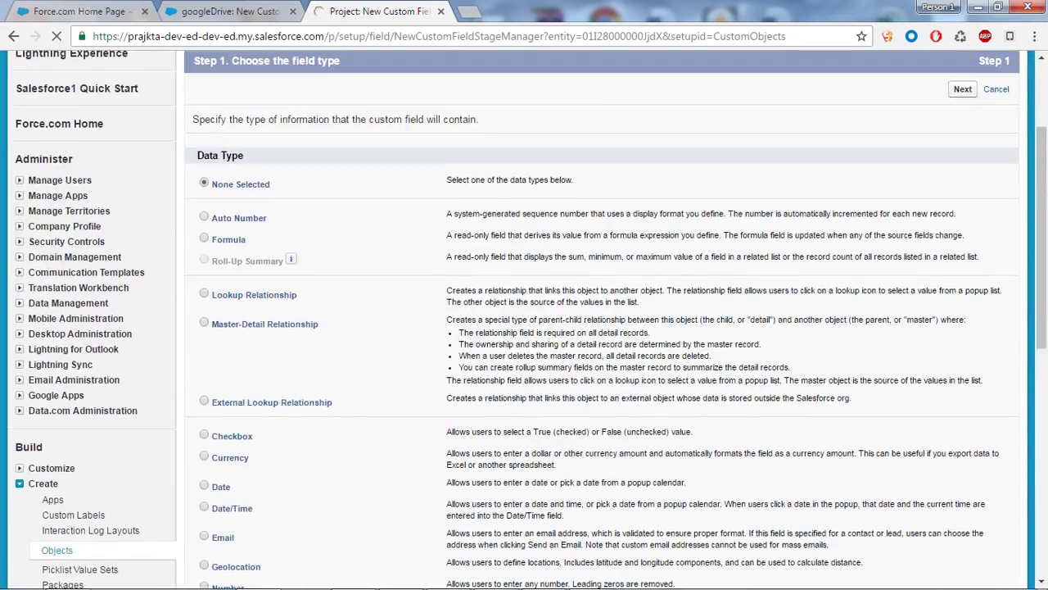
pyautogui.scroll(-1, 524, 327)
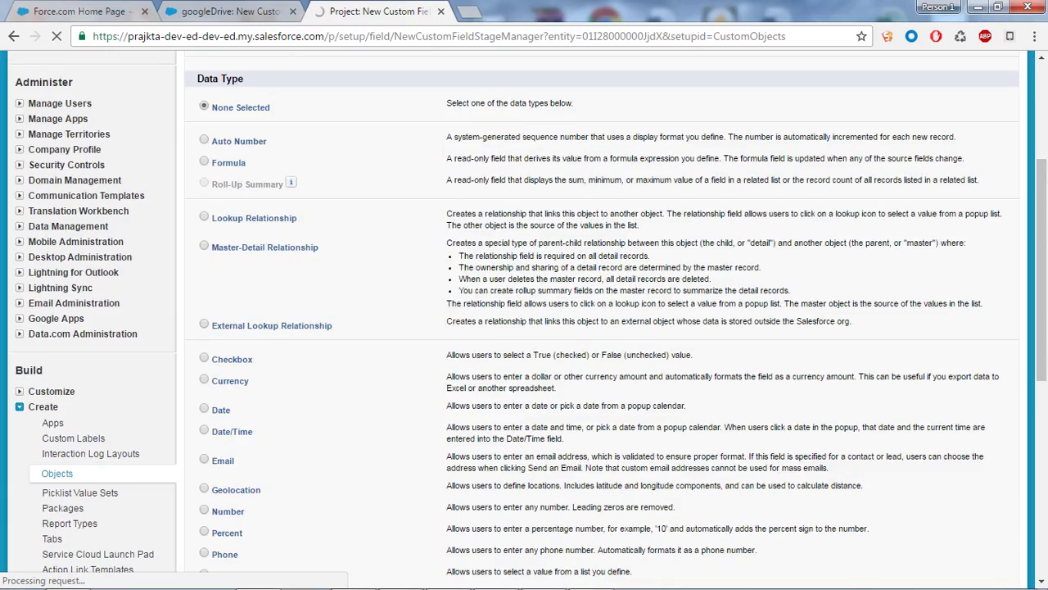
pyautogui.scroll(2, 524, 328)
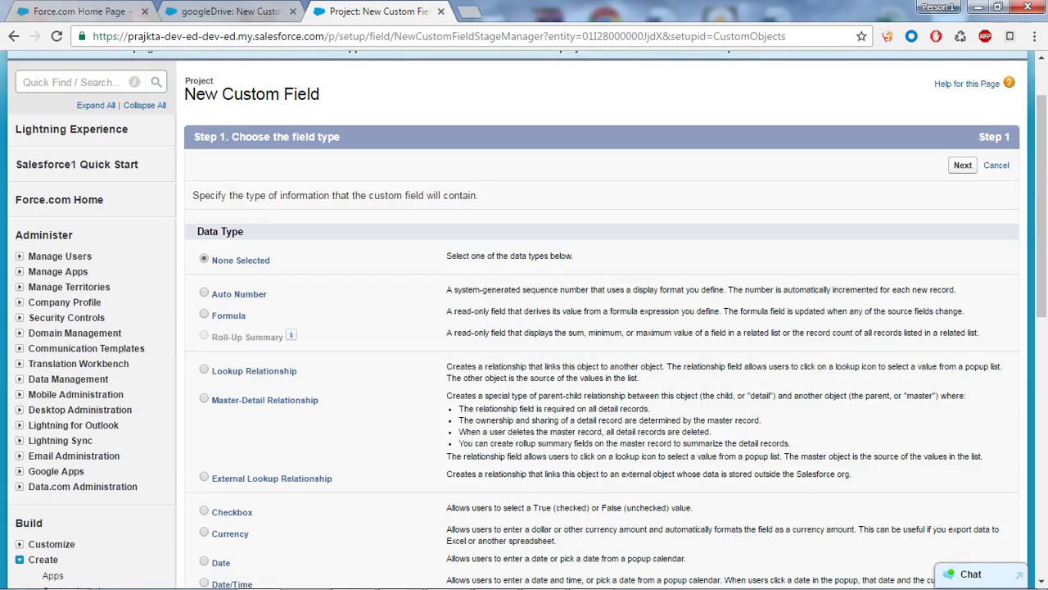
pyautogui.scroll(-4, 525, 320)
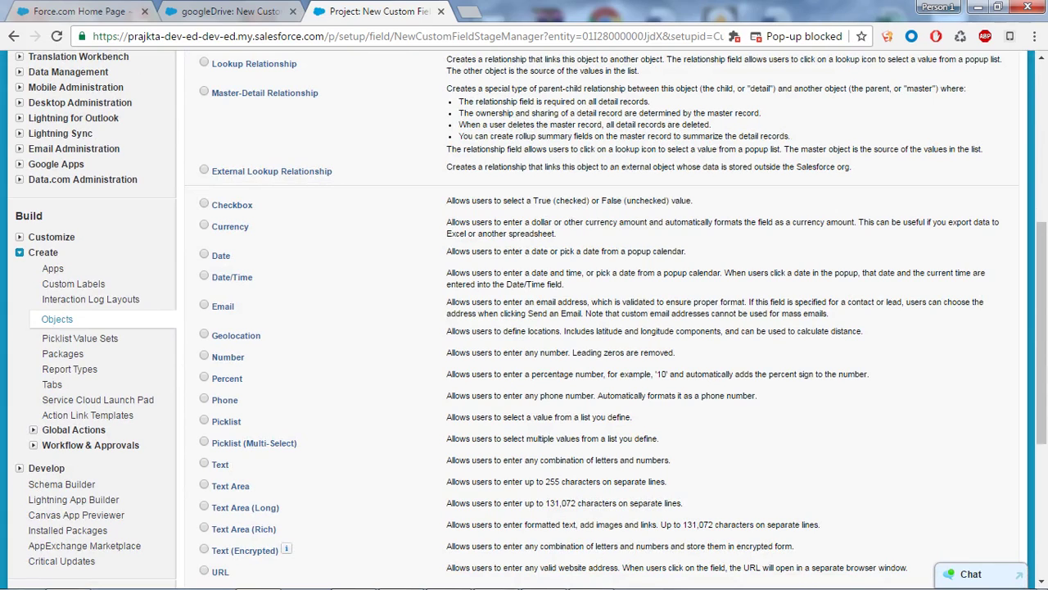
# Return to the new custom field of the googleDrive setting, choose the Text data type and continue to the field details.
pyautogui.hotkey('ctrl', 'shift', 'Tab')
pyautogui.scroll(-3, 524, 320)
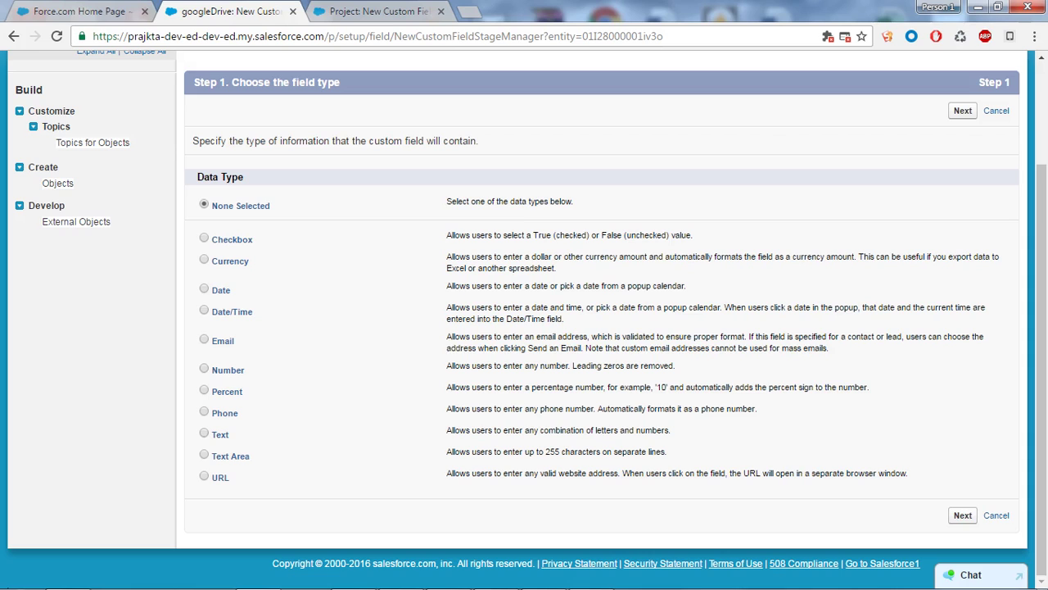
pyautogui.click(963, 111)
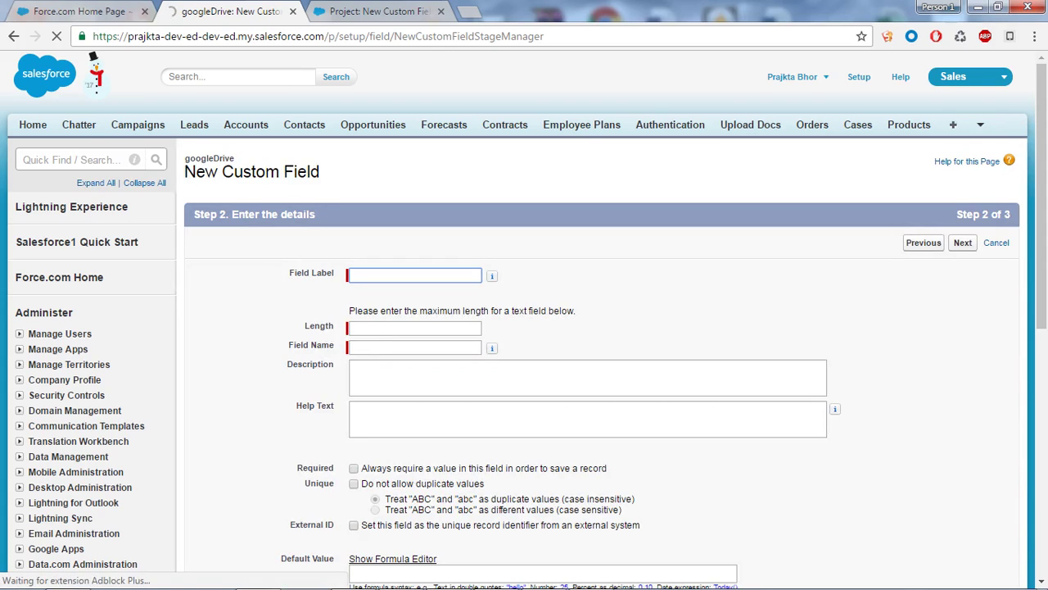
# Label the new text field Access Token, give it a length of 18 and save it to the googleDrive custom setting.
pyautogui.write('A')
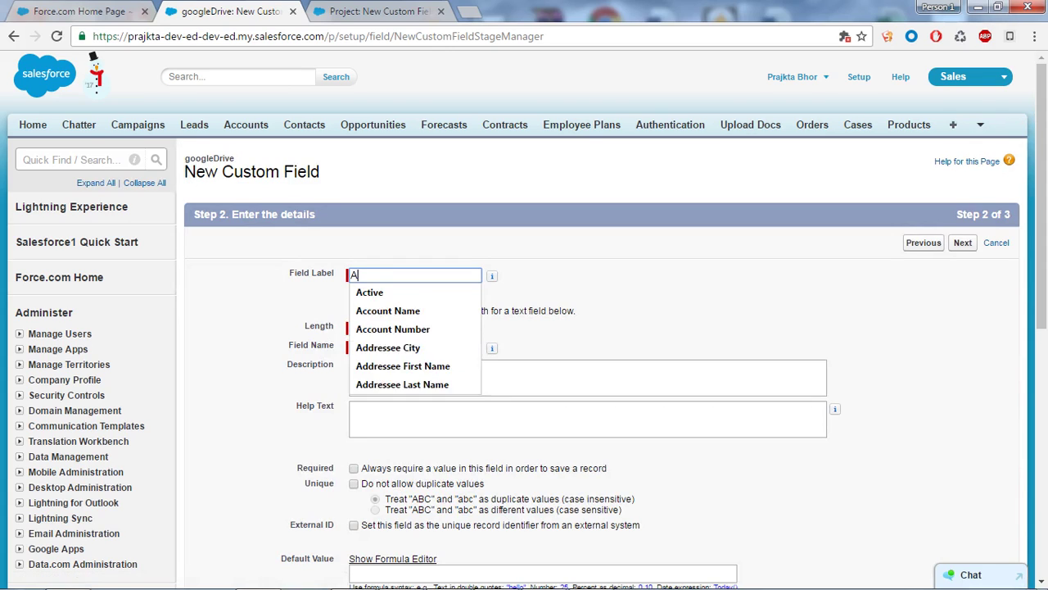
pyautogui.write('cce')
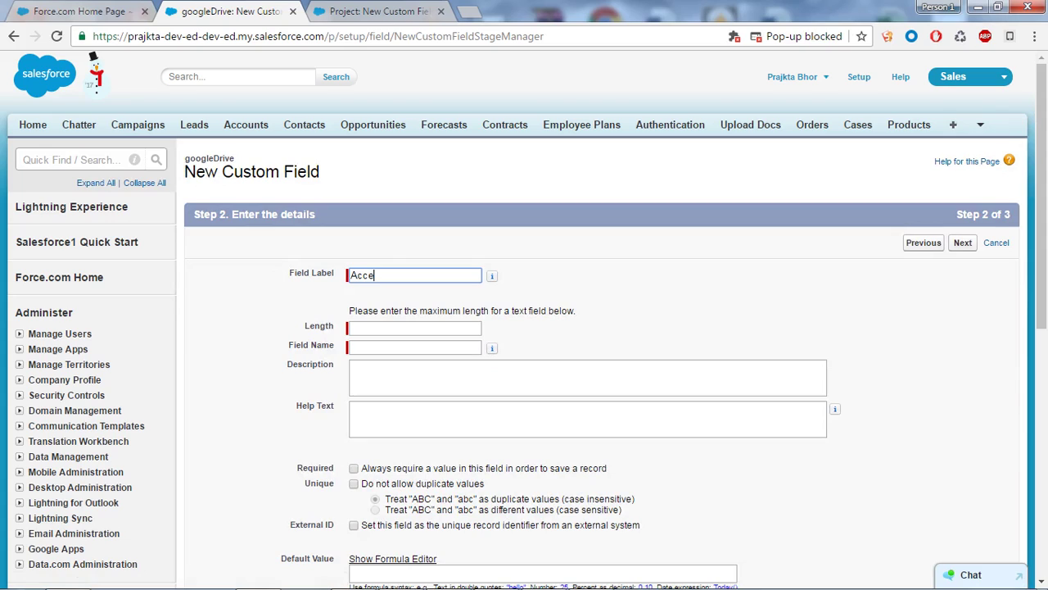
pyautogui.write('ss Token')
pyautogui.press('Tab')
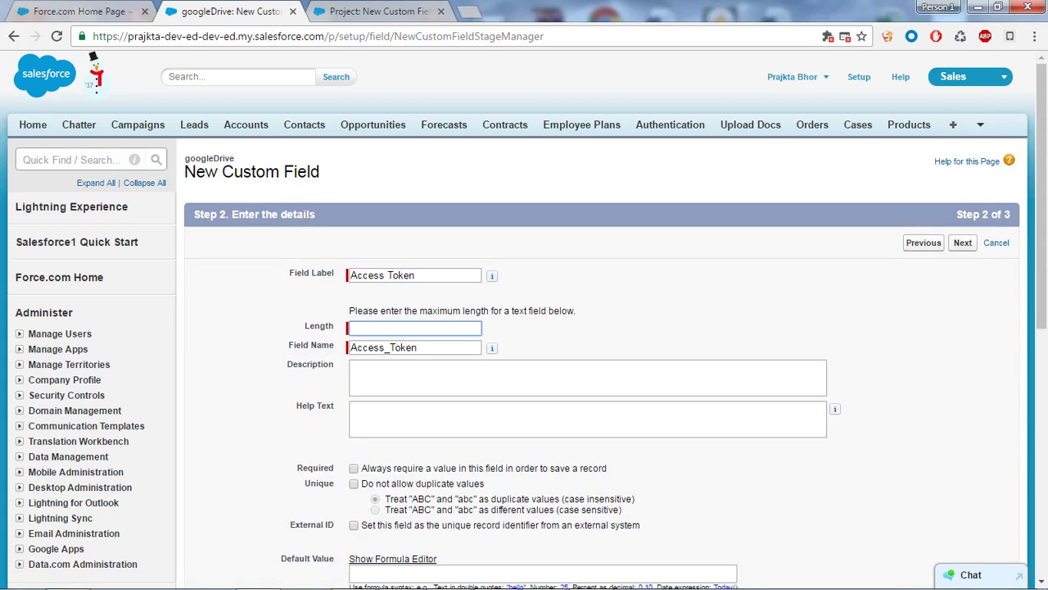
pyautogui.write('18')
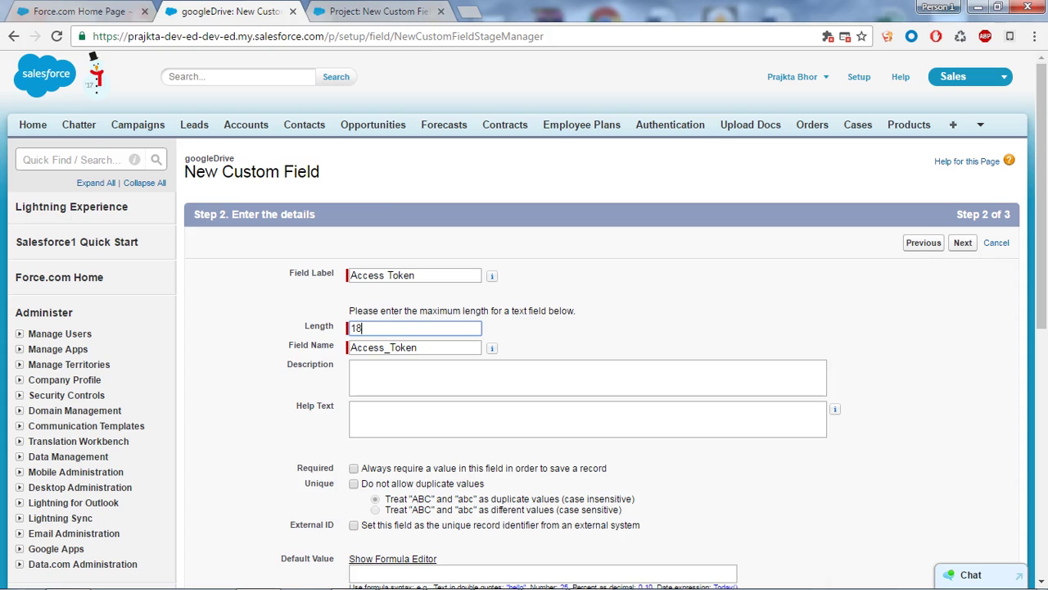
pyautogui.press('Tab')
pyautogui.scroll(-3, 524, 319)
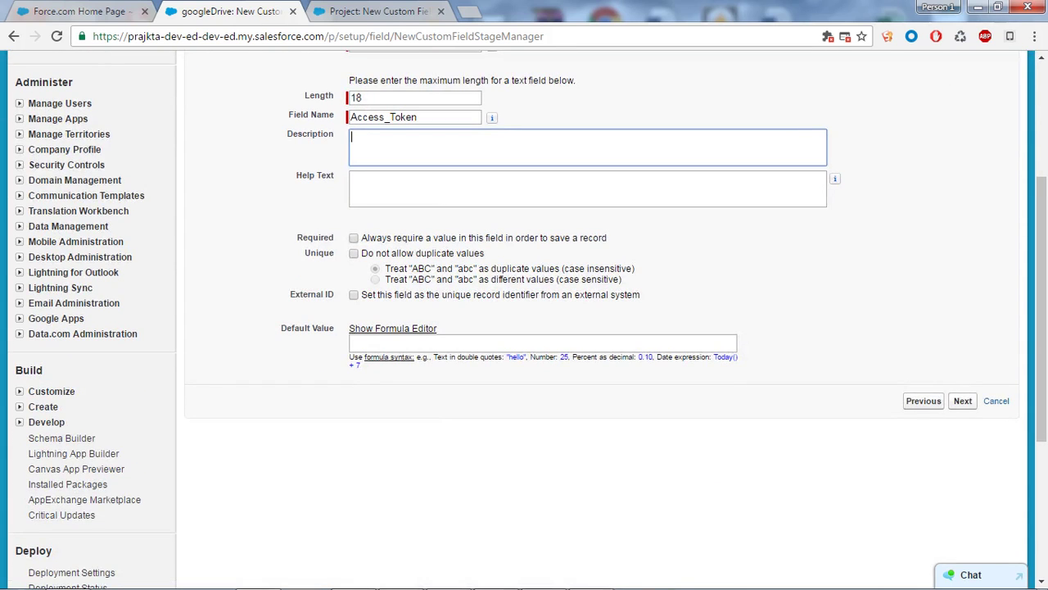
pyautogui.click(963, 400)
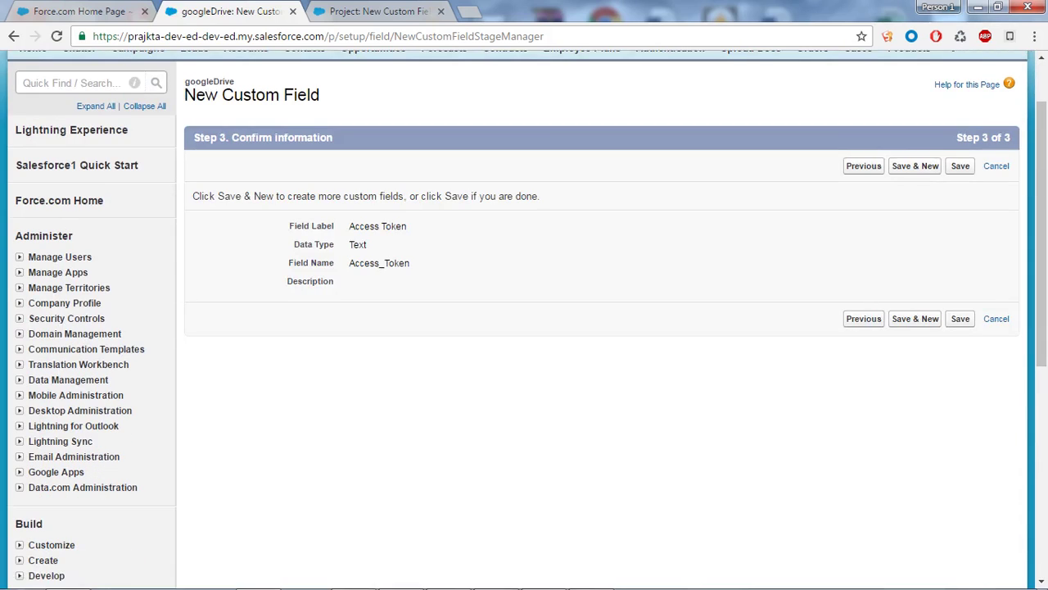
pyautogui.click(960, 319)
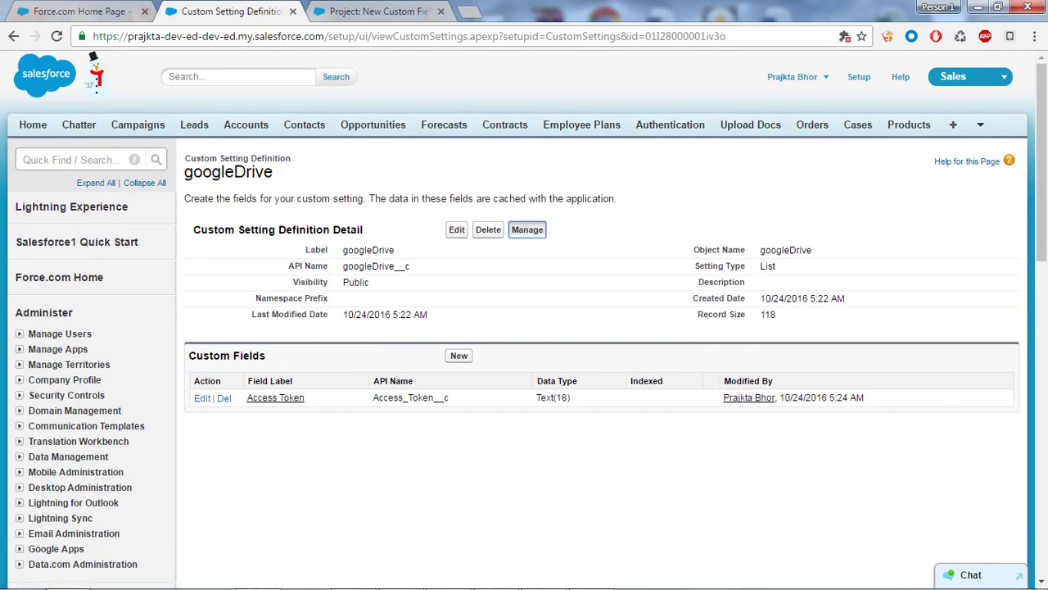
# Manage the googleDrive setting's data, start a new record and go to its Access Token value.
pyautogui.click(527, 230)
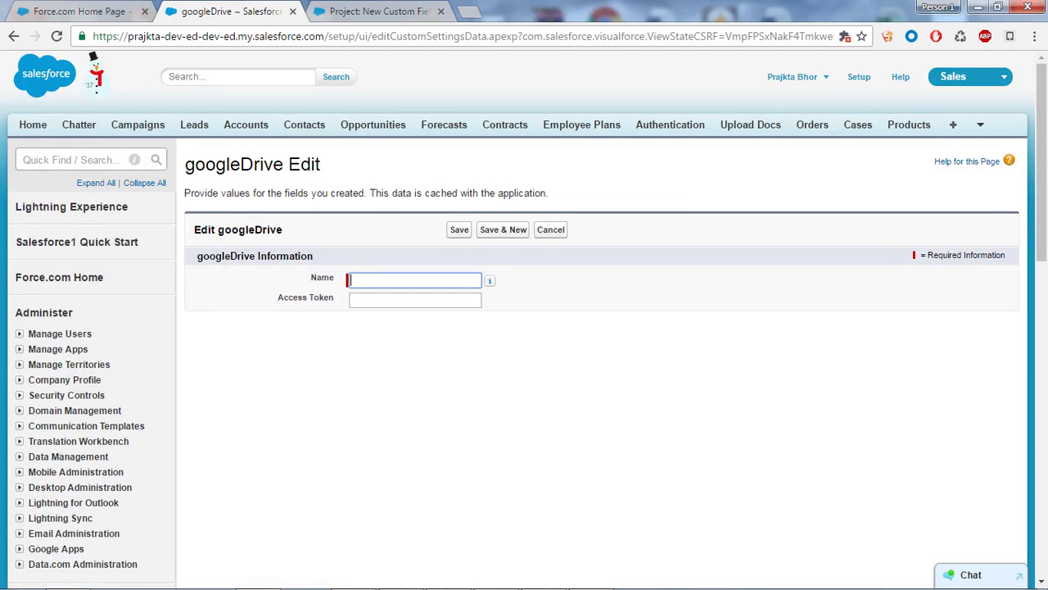
pyautogui.click(415, 300)
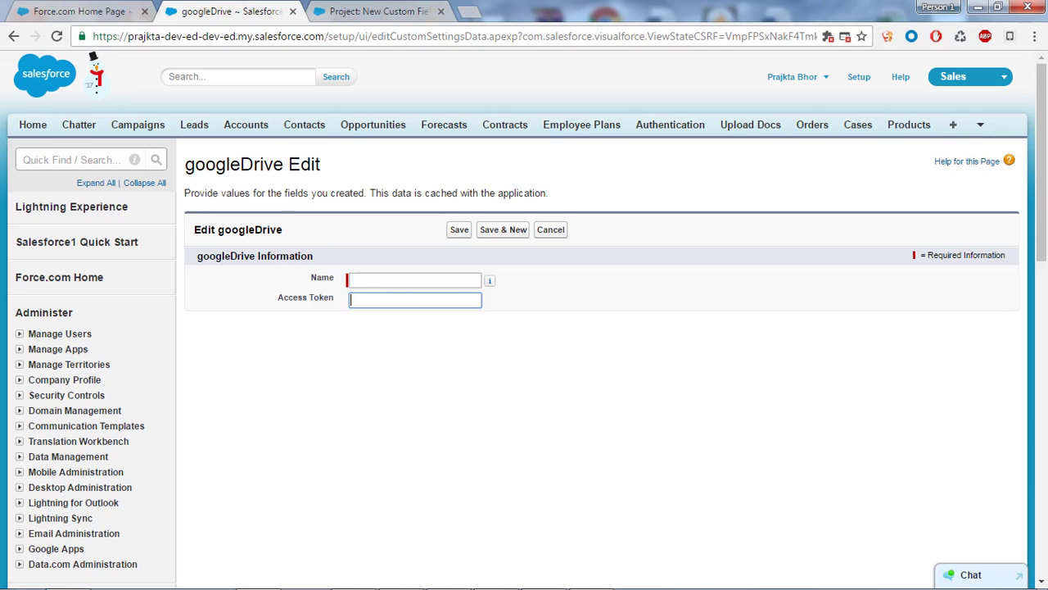
pyautogui.hotkey('ctrl', 't')
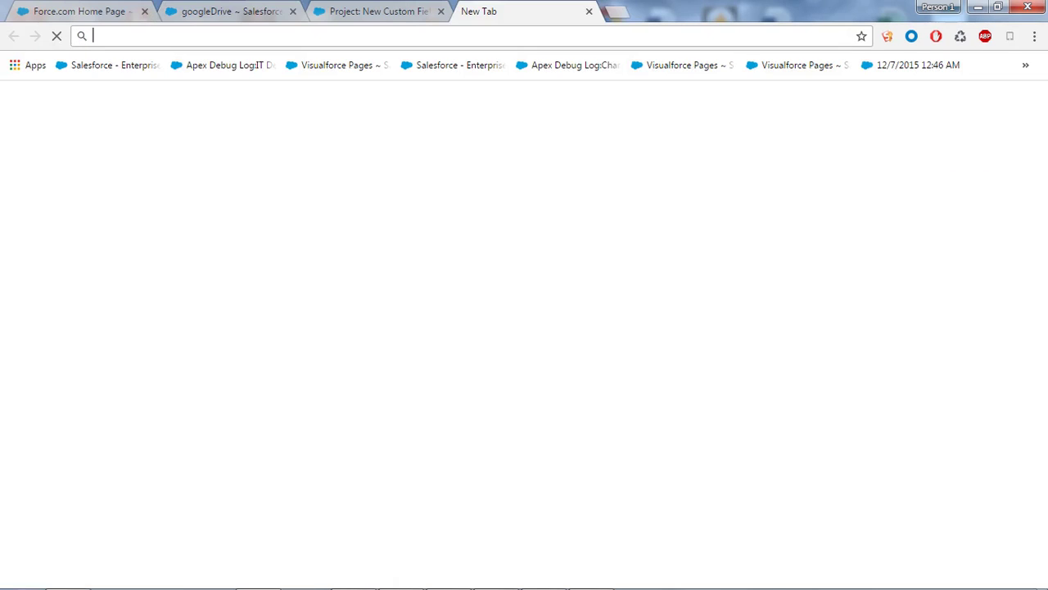
pyautogui.write('ww')
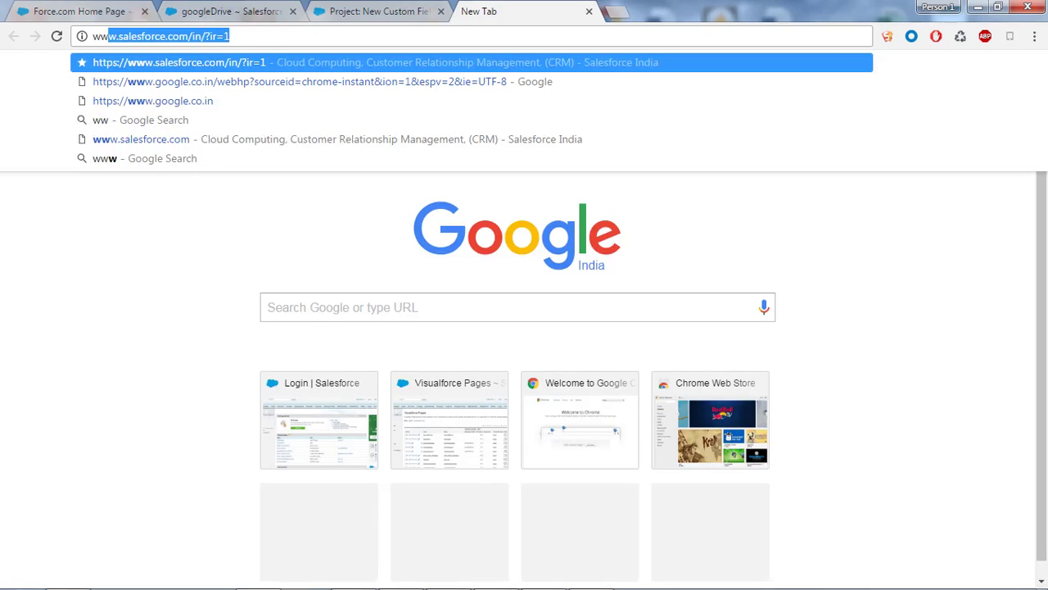
pyautogui.write('w')
pyautogui.write('.par')
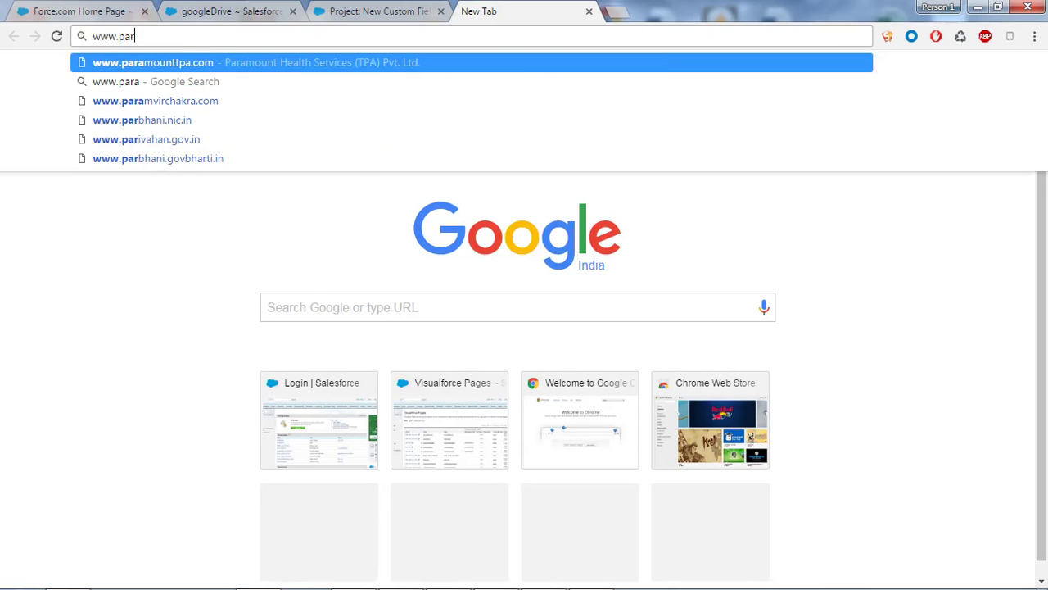
pyautogui.write('agyte.com')
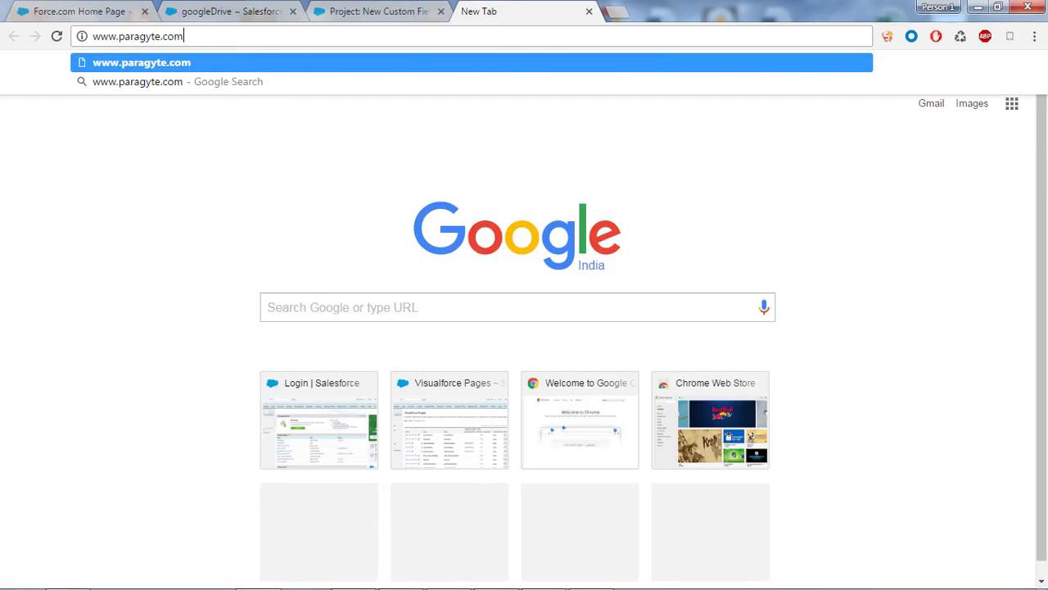
pyautogui.press('Return')
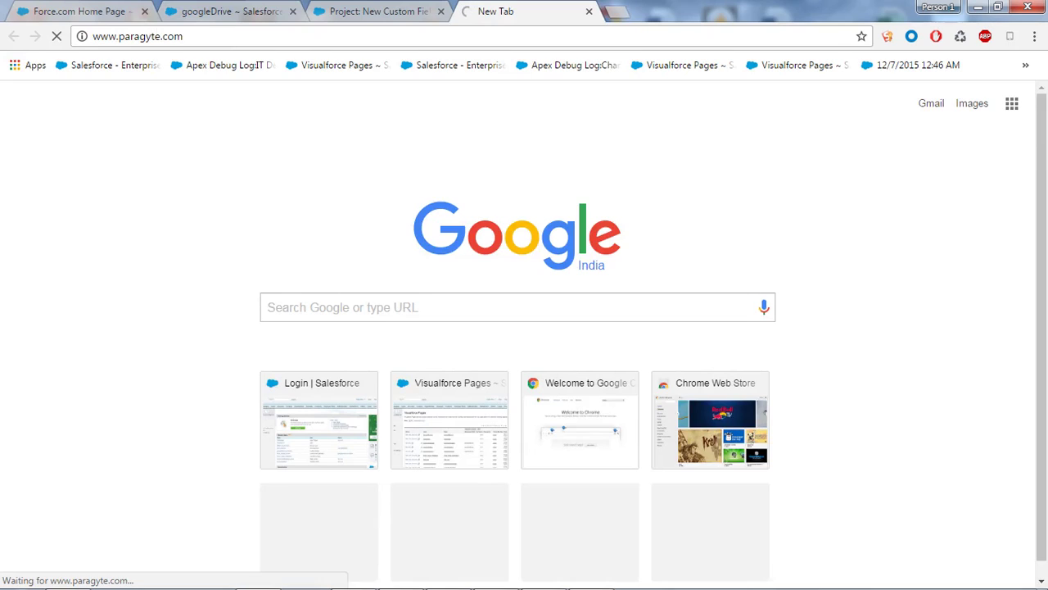